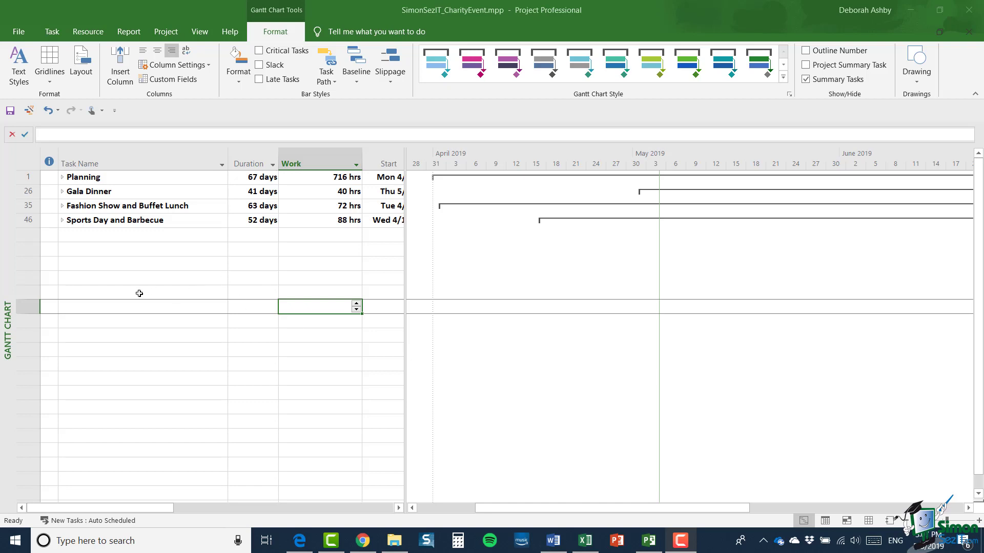
- Select the Planning row and expand all summary tasks to list every subtask
click(173, 179)
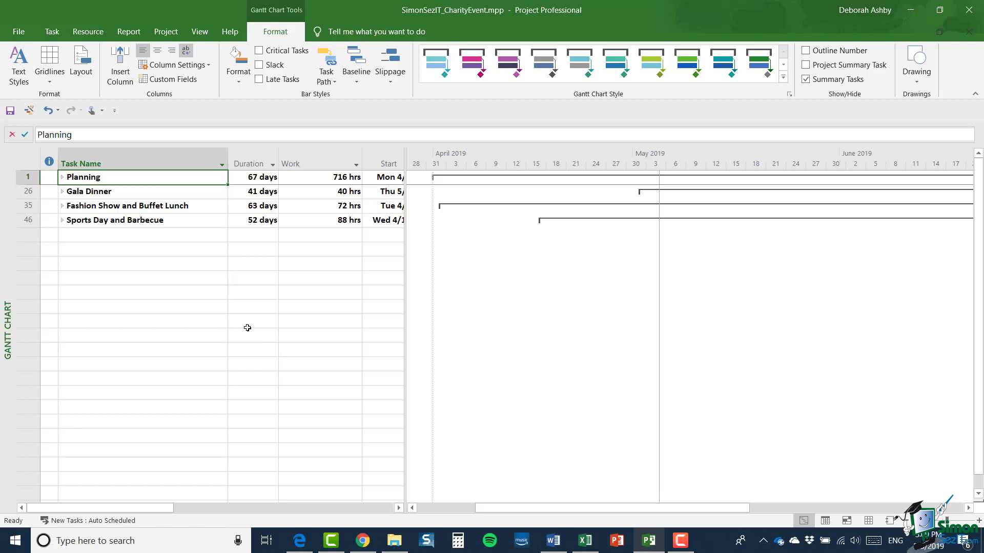
click(29, 176)
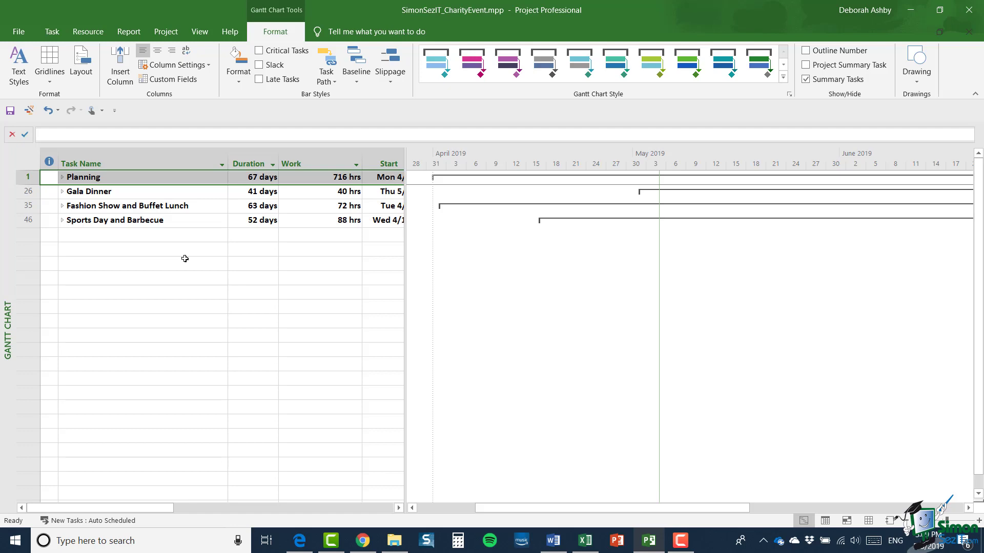
key(alt+shift+asterisk)
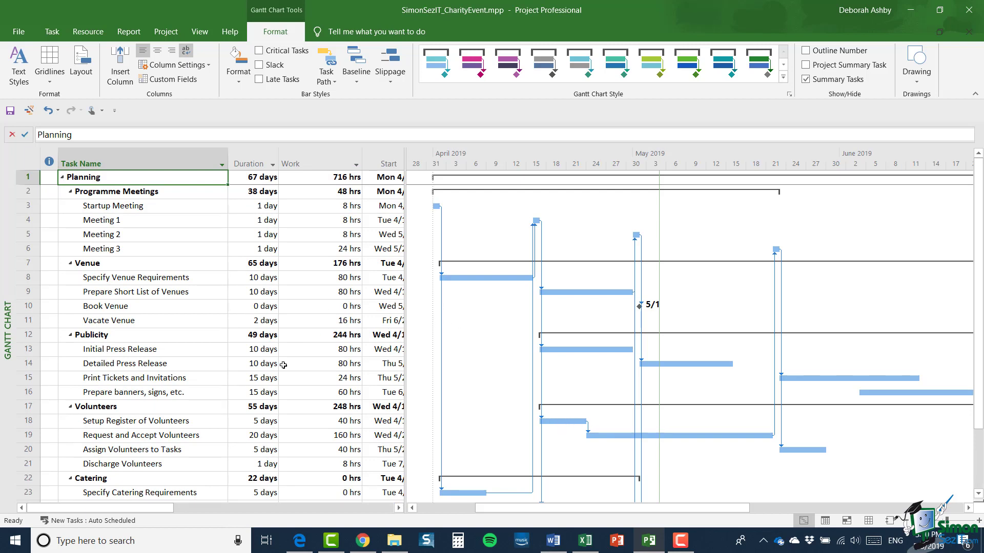
scroll(284, 366, down, 4)
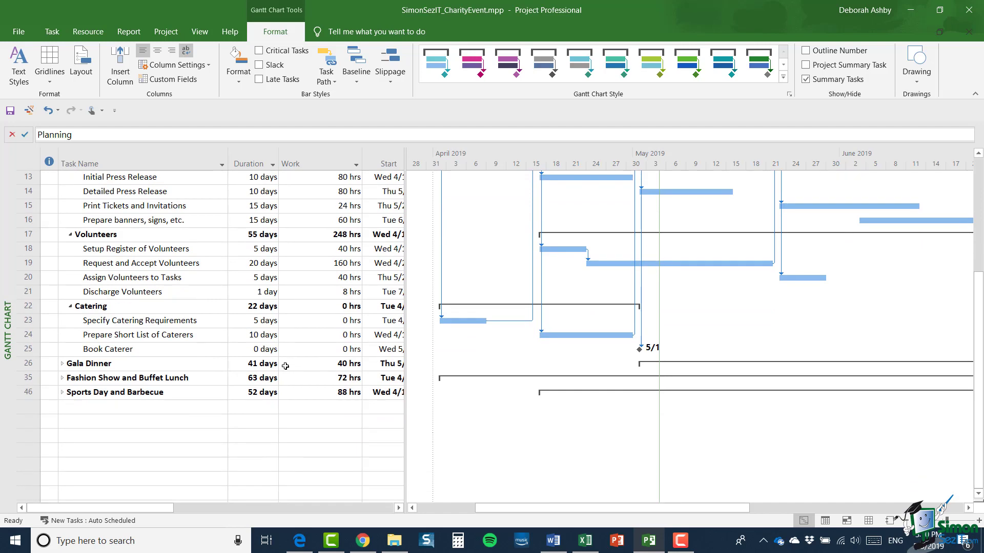
scroll(285, 366, up, 4)
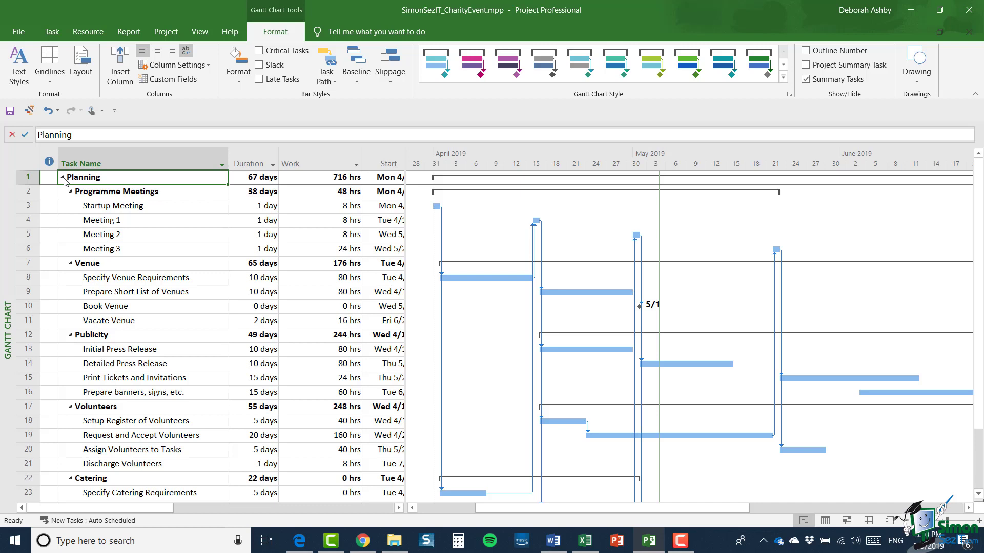
- Collapse Planning, leave Gala Dinner and Fashion Show collapsed, and expand Sports Day and Barbecue
click(63, 178)
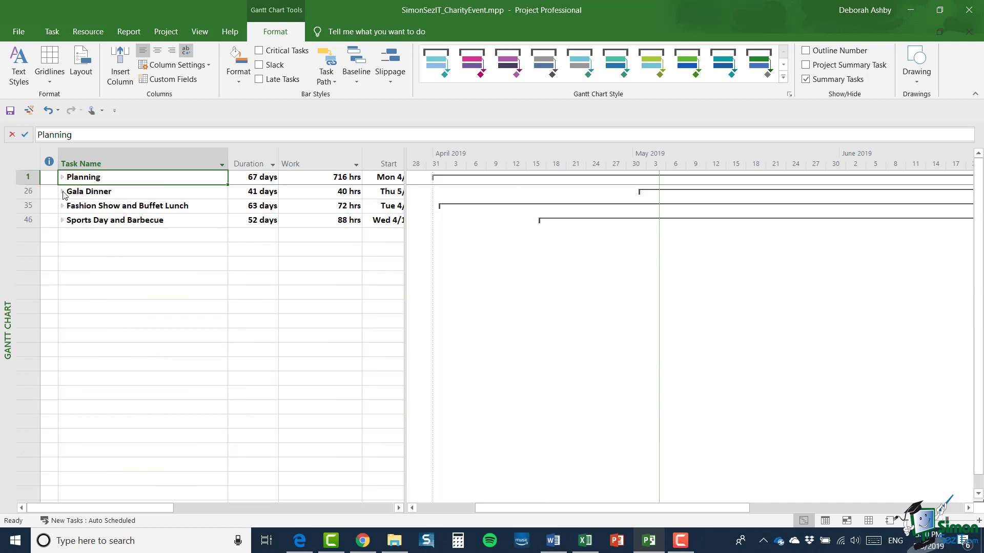
click(62, 191)
click(62, 191)
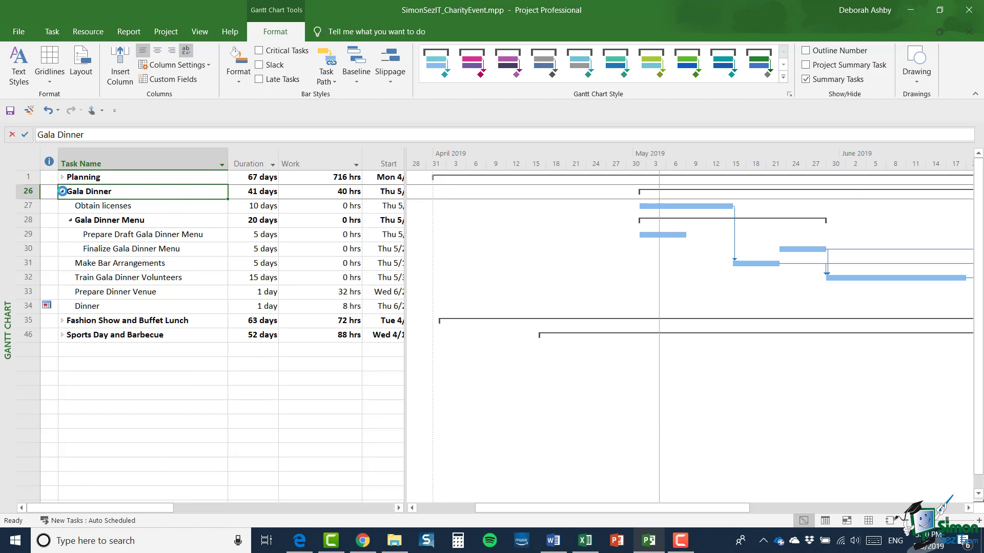
click(62, 191)
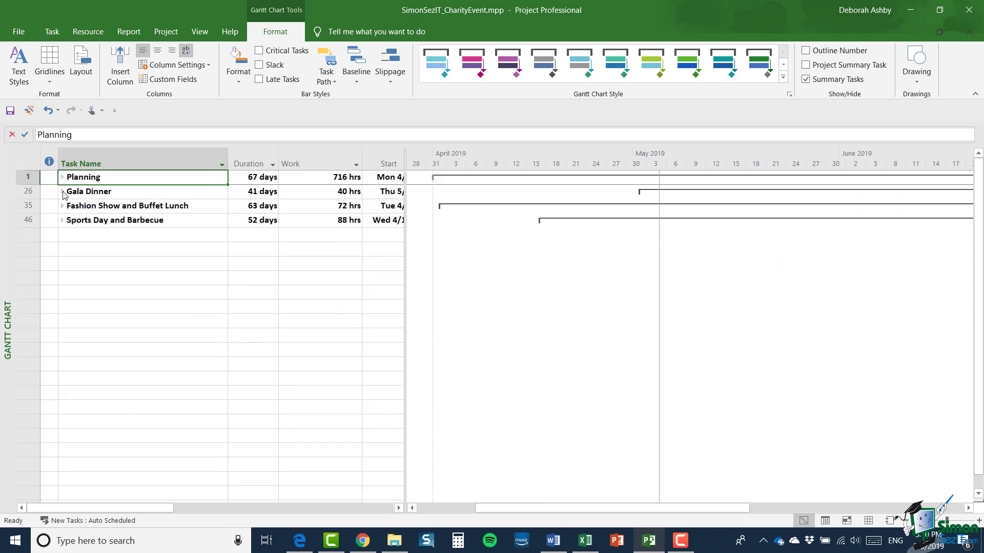
click(62, 191)
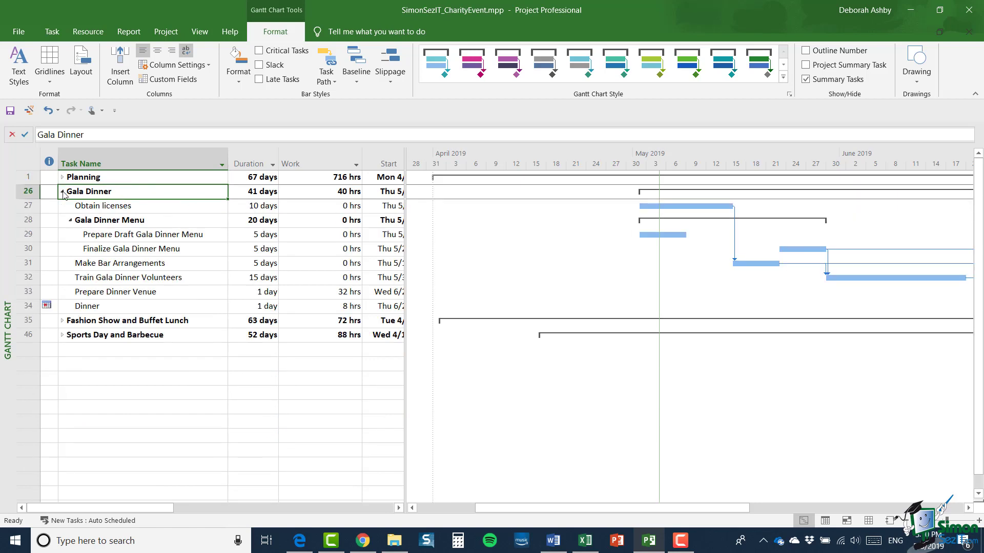
click(62, 191)
click(62, 205)
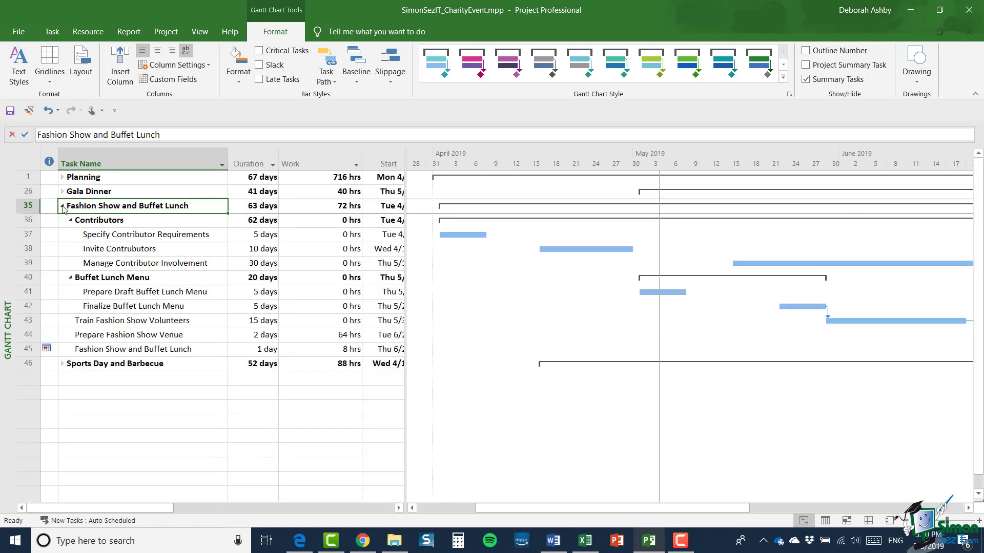
click(62, 205)
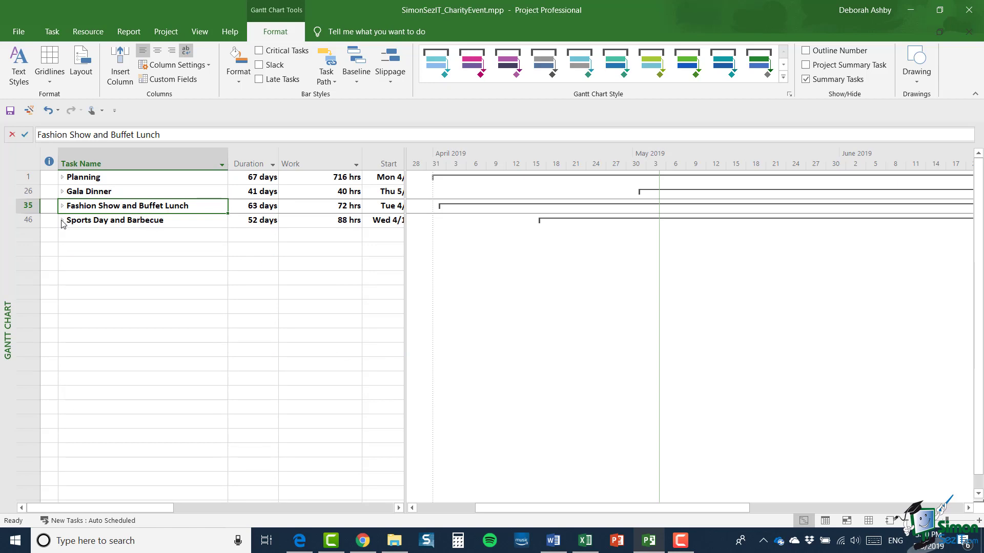
click(62, 220)
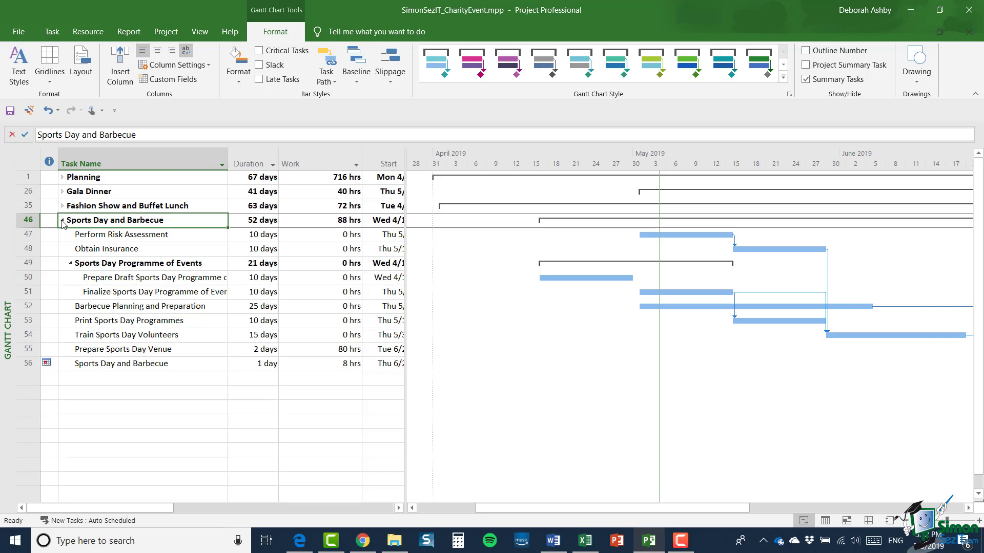
key(ctrl+Home)
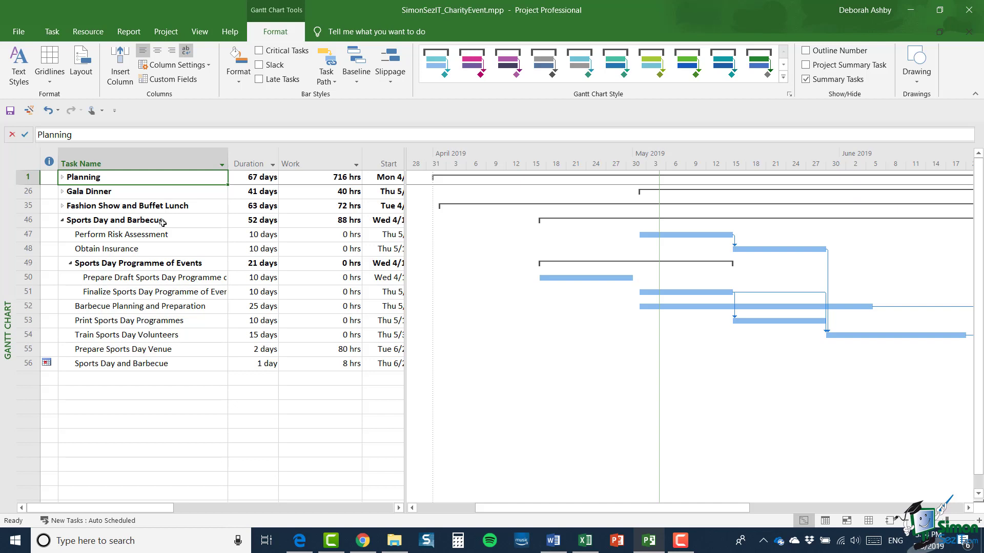
click(63, 223)
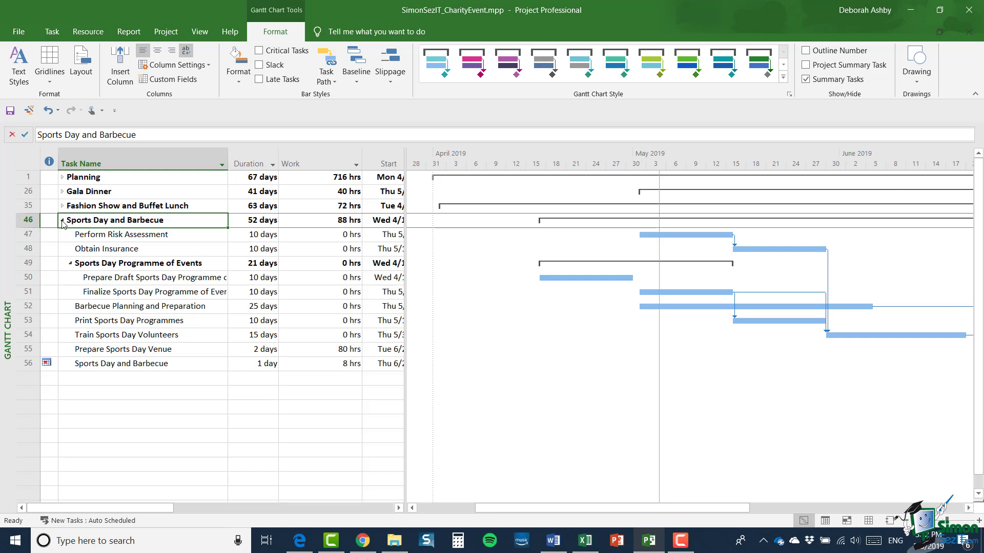
key(ctrl+Home)
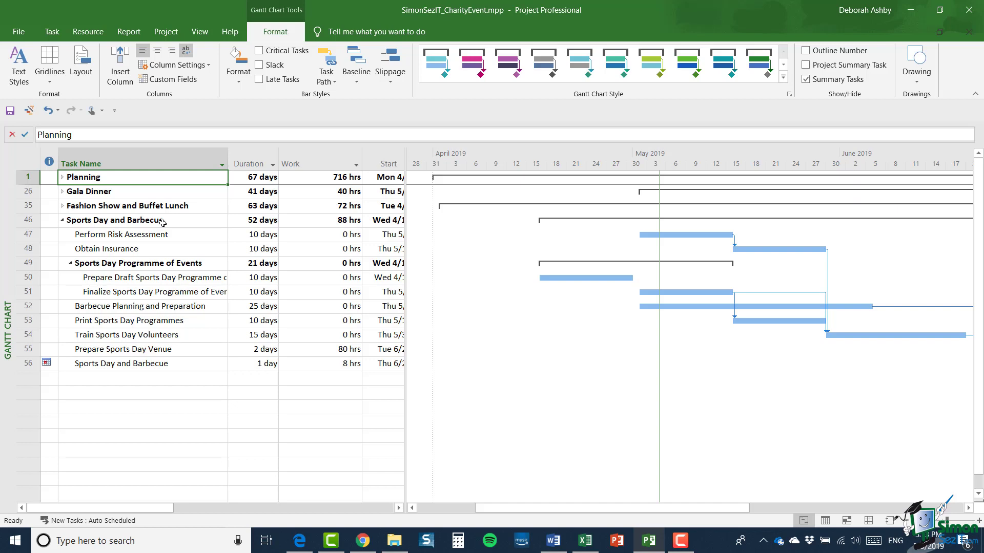
- Collapse the Planning and Sports Day and Barbecue summary tasks to single rows
key(alt+shift+plus)
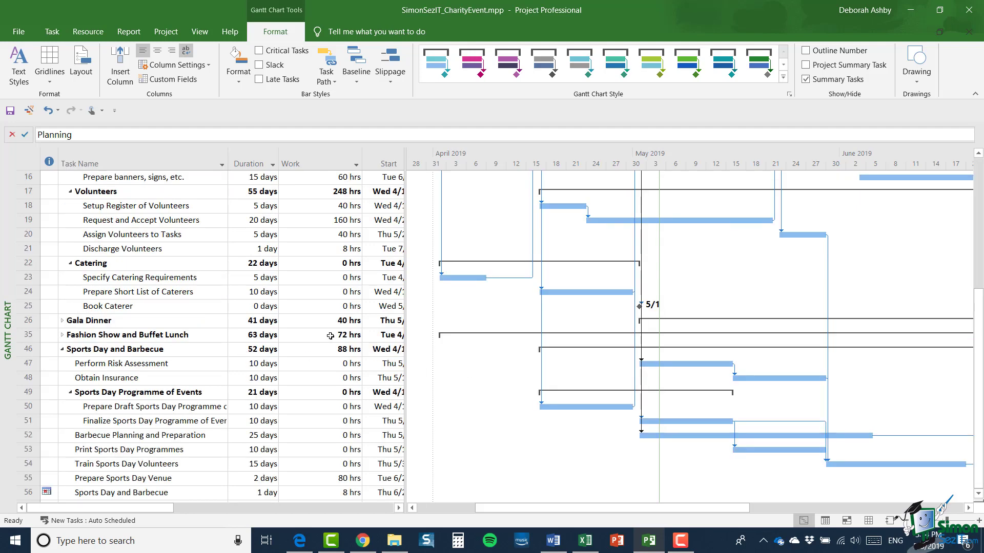
scroll(254, 286, up, 3)
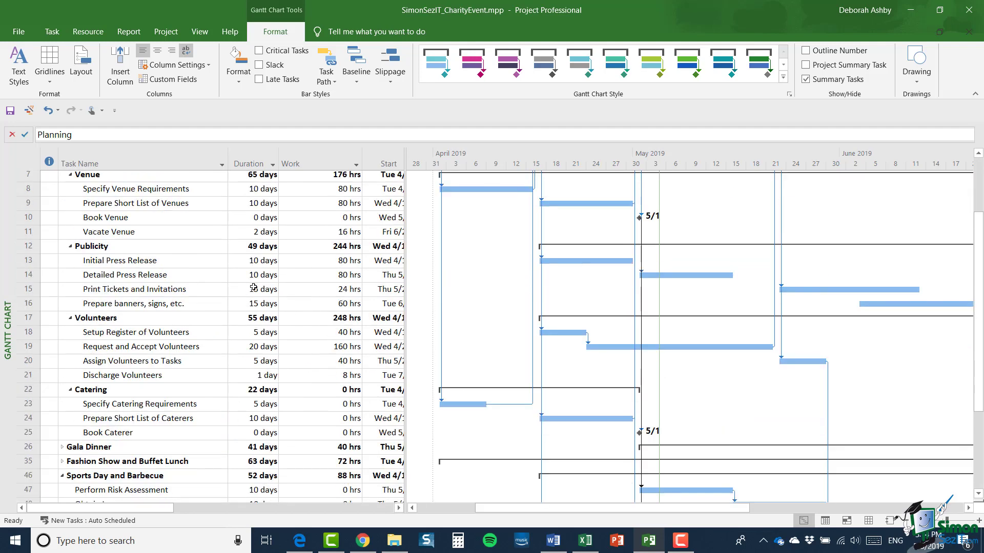
scroll(253, 287, up, 2)
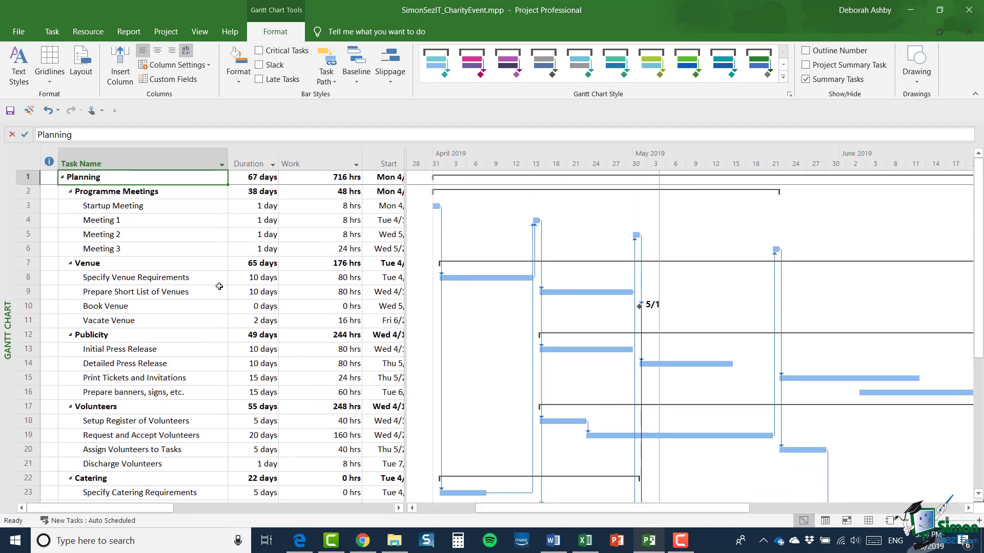
click(62, 177)
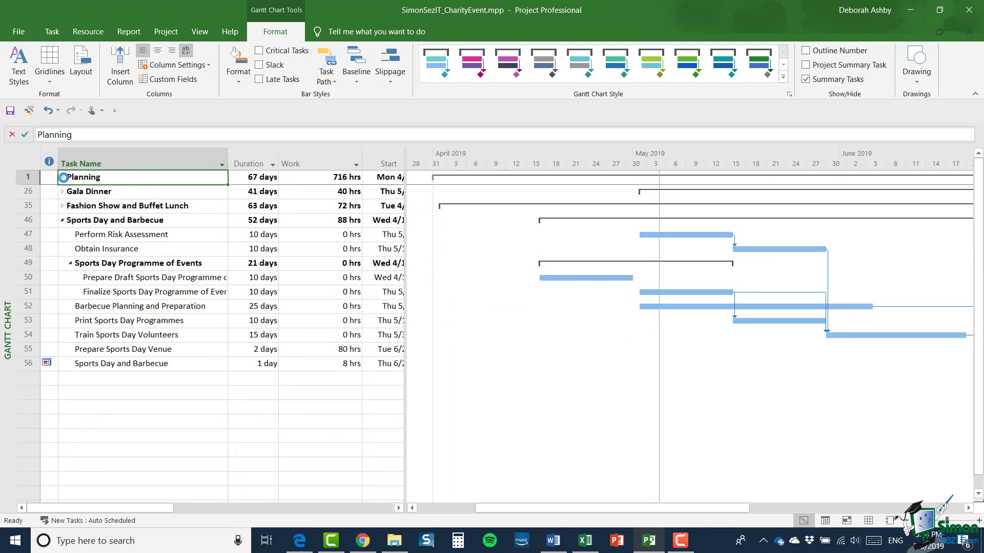
click(63, 178)
scroll(225, 333, down, 2)
scroll(224, 333, down, 2)
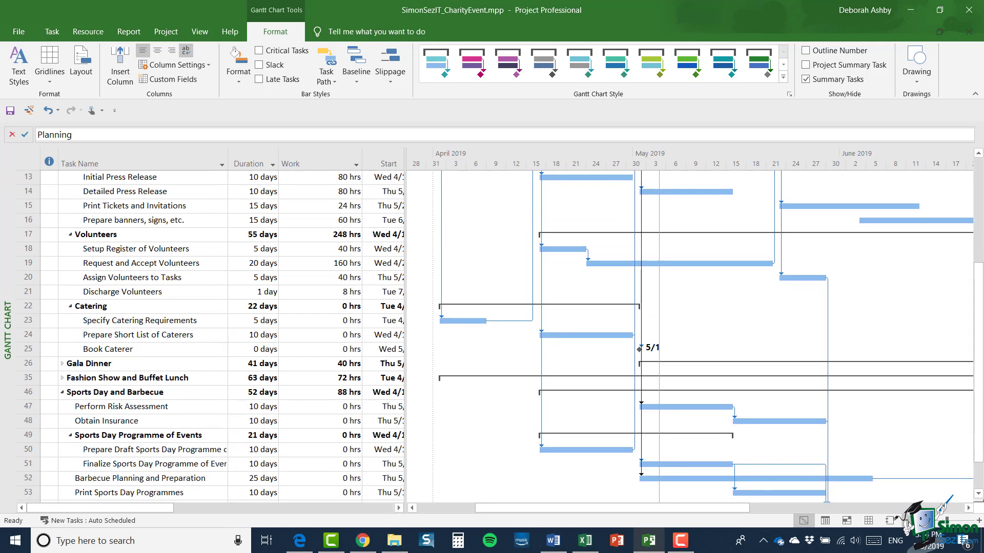
scroll(477, 405, down, 1)
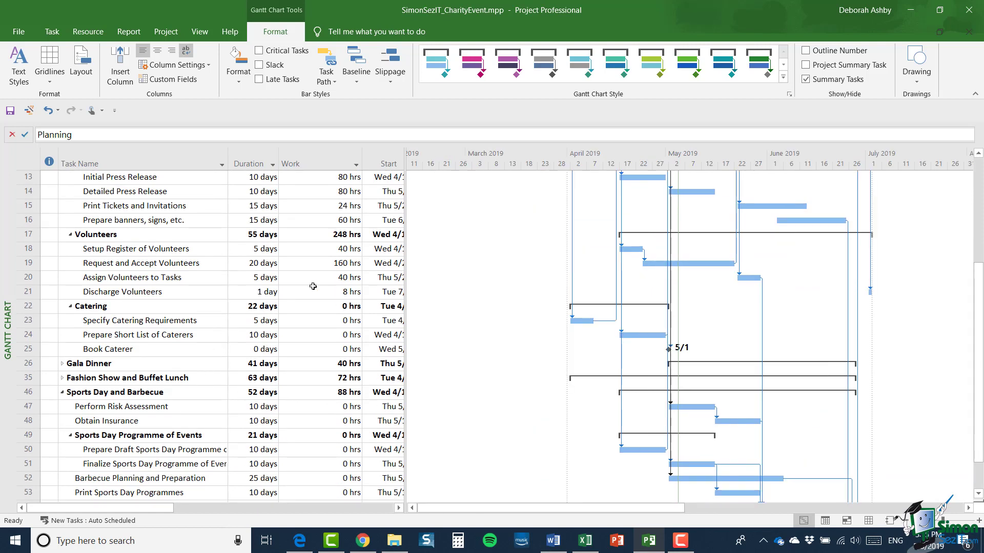
key(alt+shift+minus)
click(62, 220)
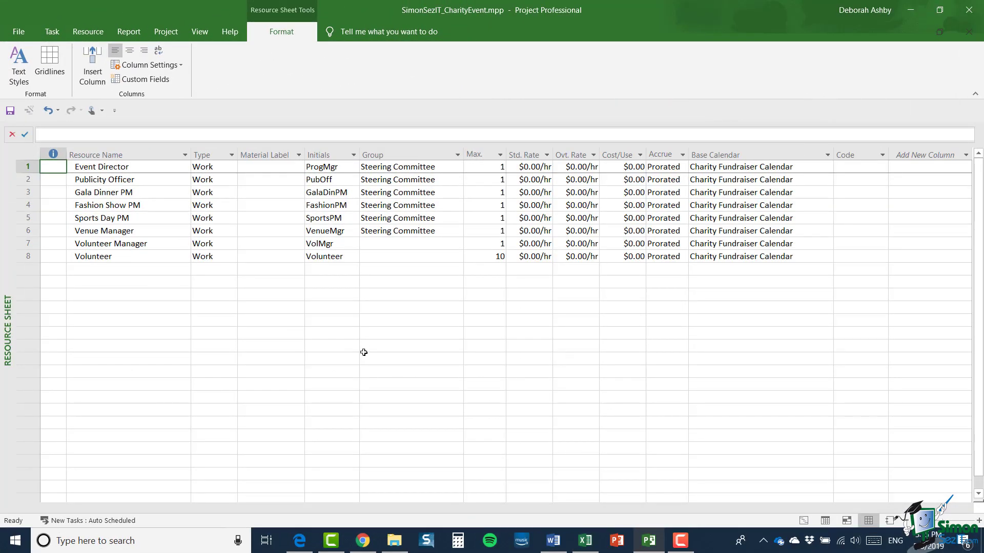
click(29, 256)
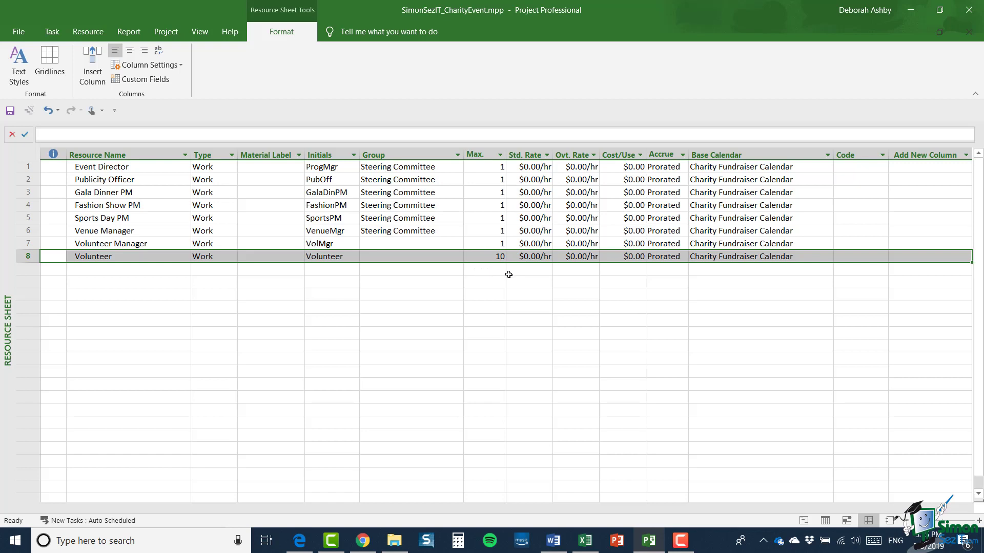
click(473, 309)
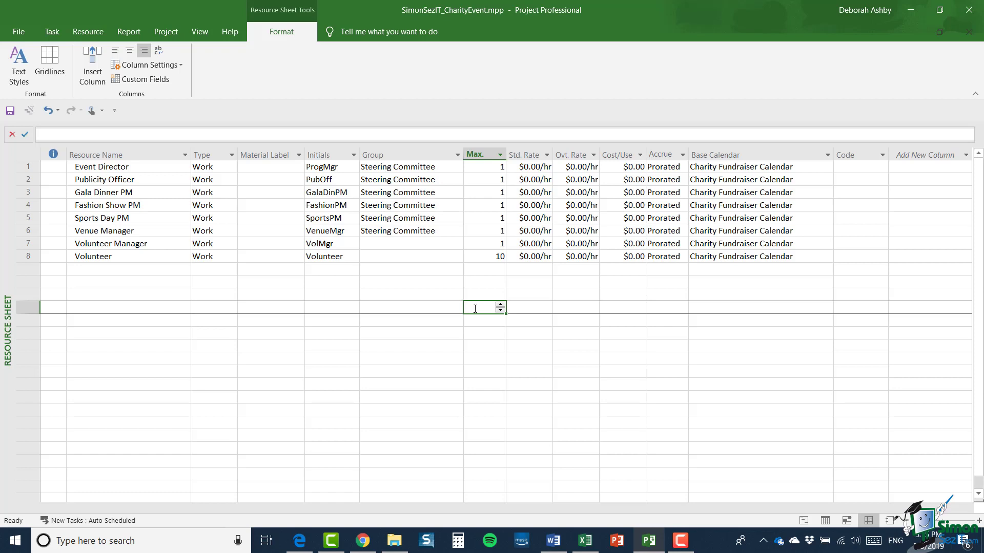
- Switch to the Gantt Chart view showing the four collapsed phases
click(803, 521)
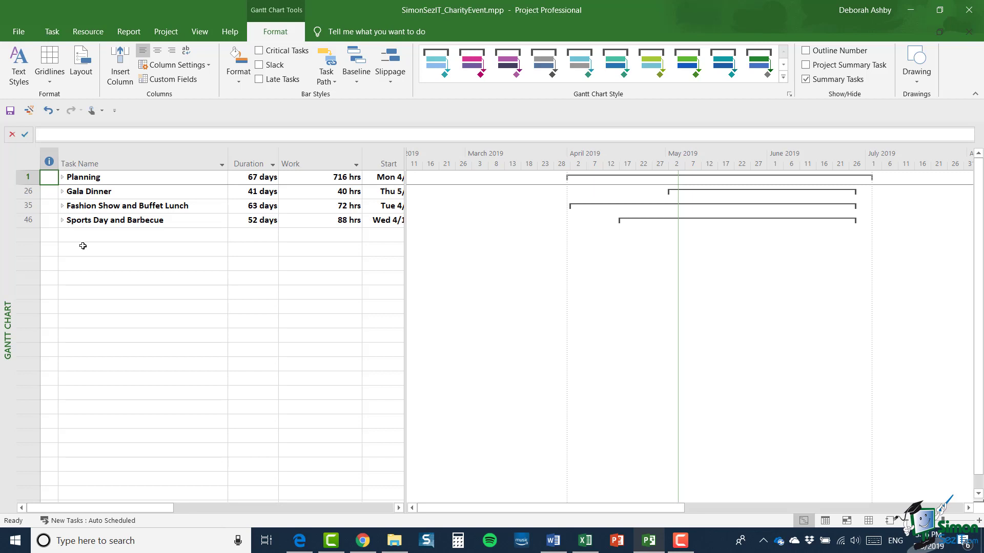
- Create a blank project with Ctrl+N, then return to the charity event plan
key(ctrl+n)
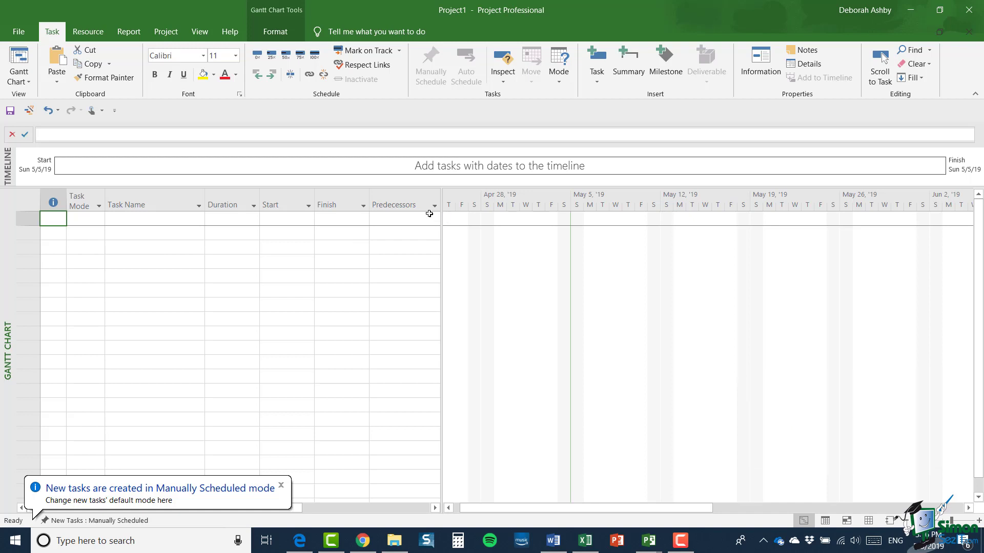
click(200, 32)
click(833, 49)
click(842, 82)
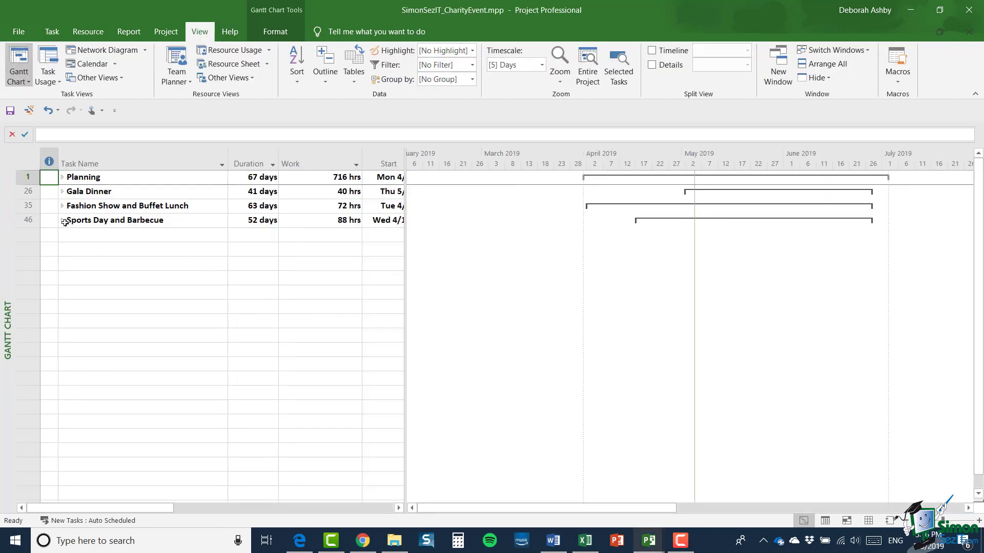
- Copy the Sports Day and Barbecue task rows 46–56
click(62, 220)
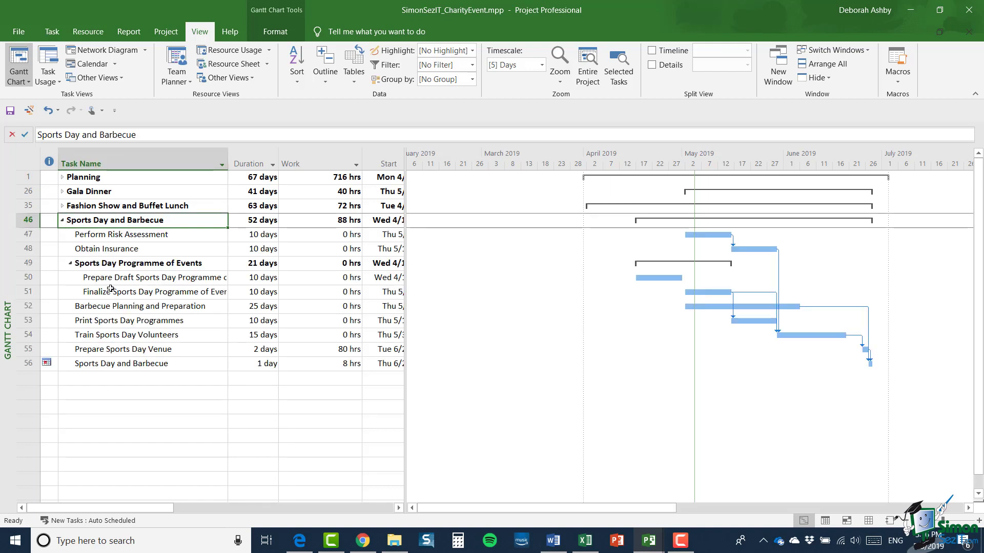
drag(26, 220, 24, 366)
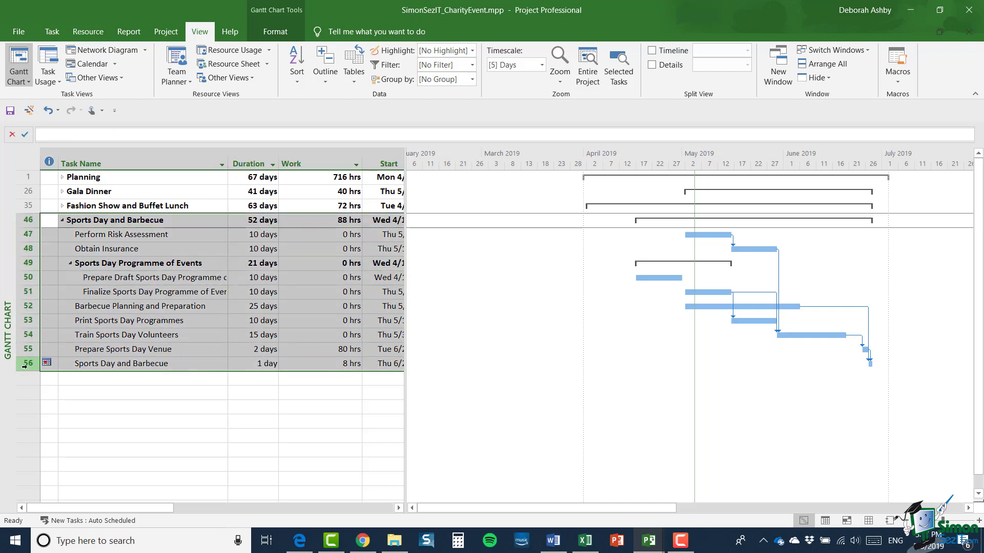
click(51, 32)
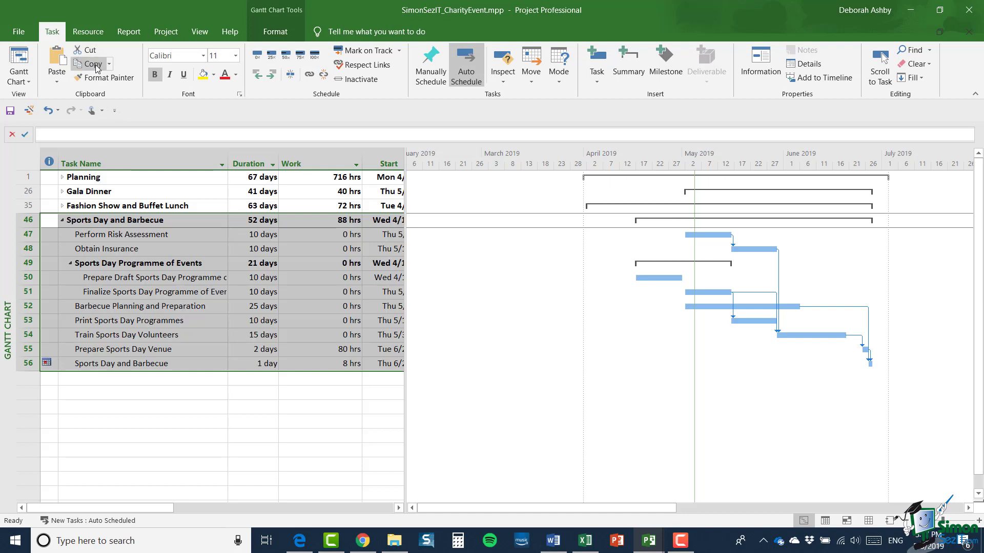
- Switch to the blank Project1 window
click(200, 31)
click(832, 50)
click(832, 67)
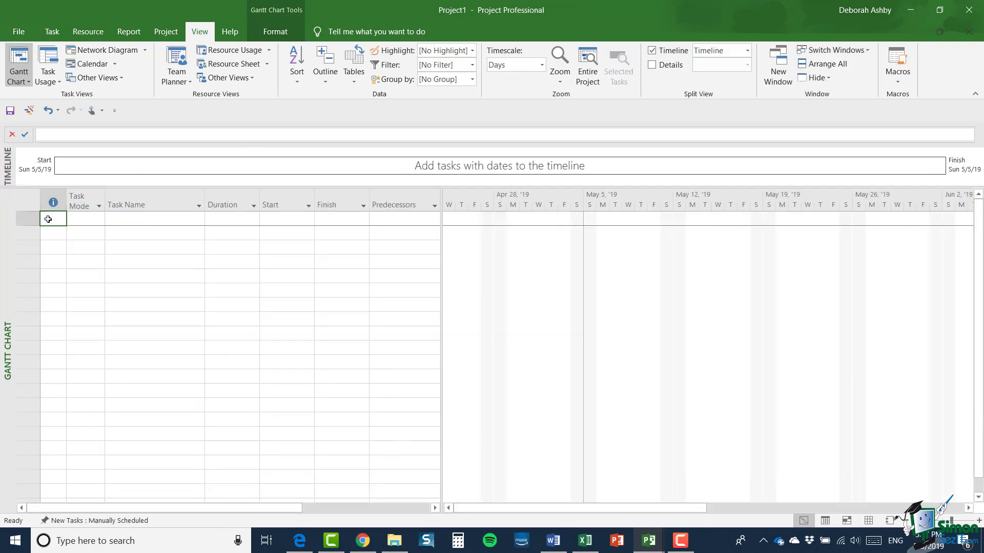
- Paste the 11 Sports Day and Barbecue tasks into Project1 and clear the selection
click(57, 31)
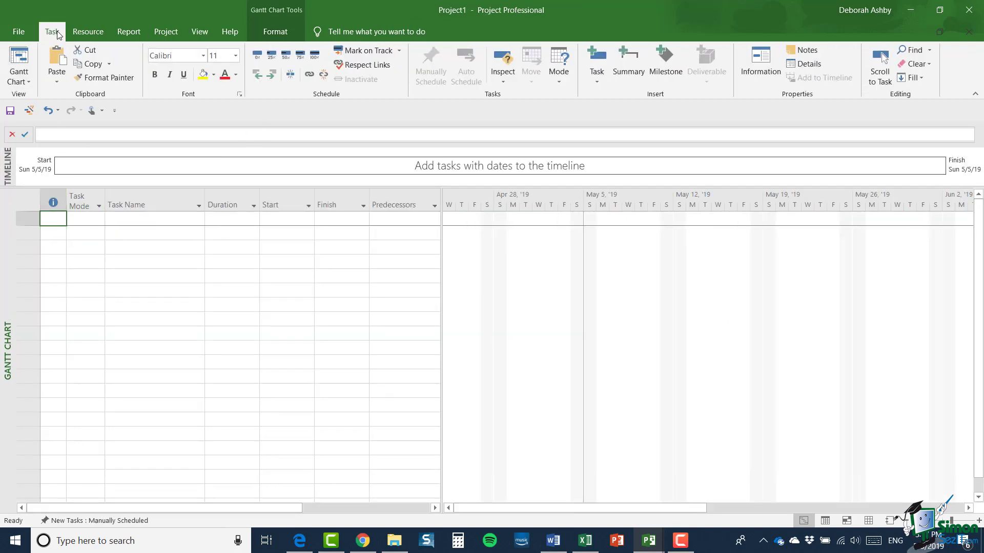
click(56, 57)
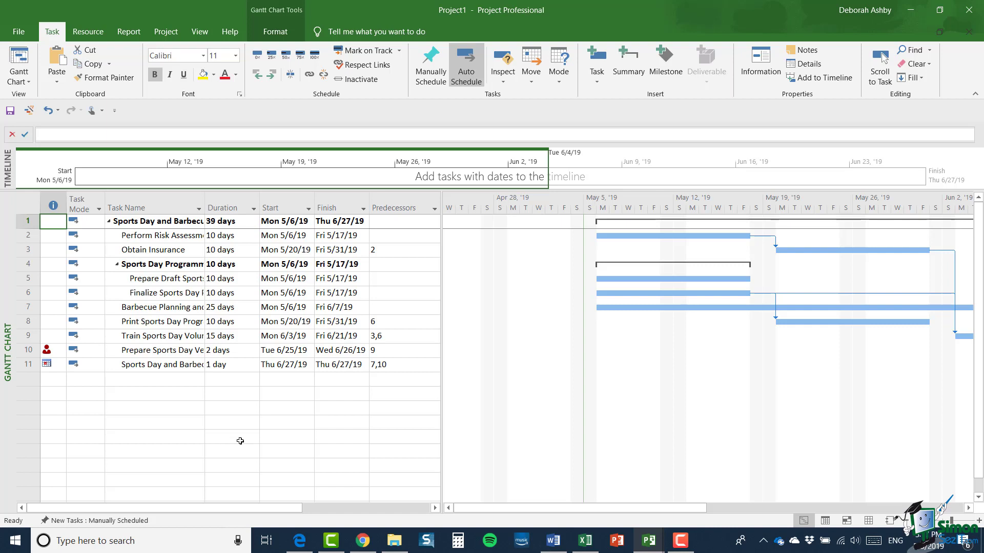
click(238, 442)
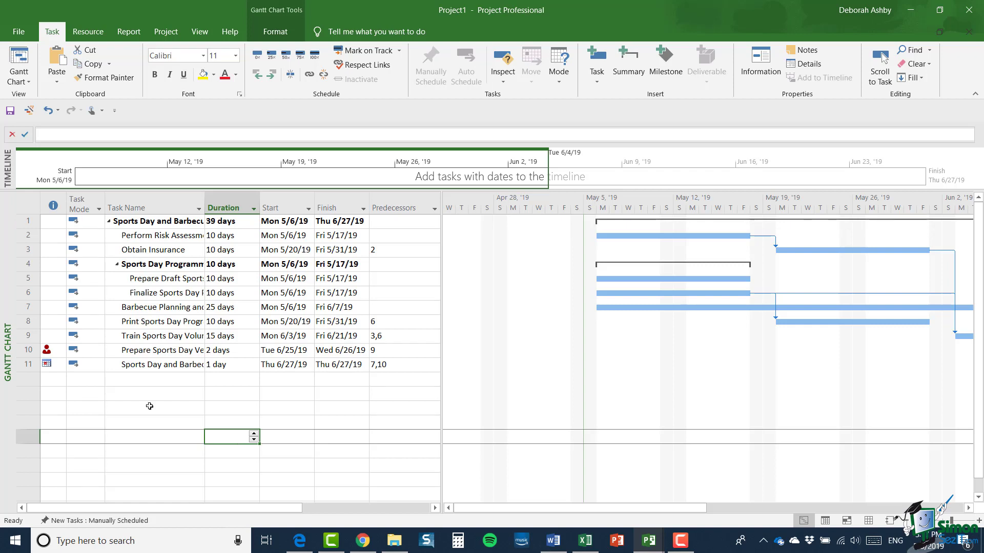
- Save Project1 as SimonSezIT_CharityEvent_Sports_Day.mpp in the Course Files folder
click(21, 31)
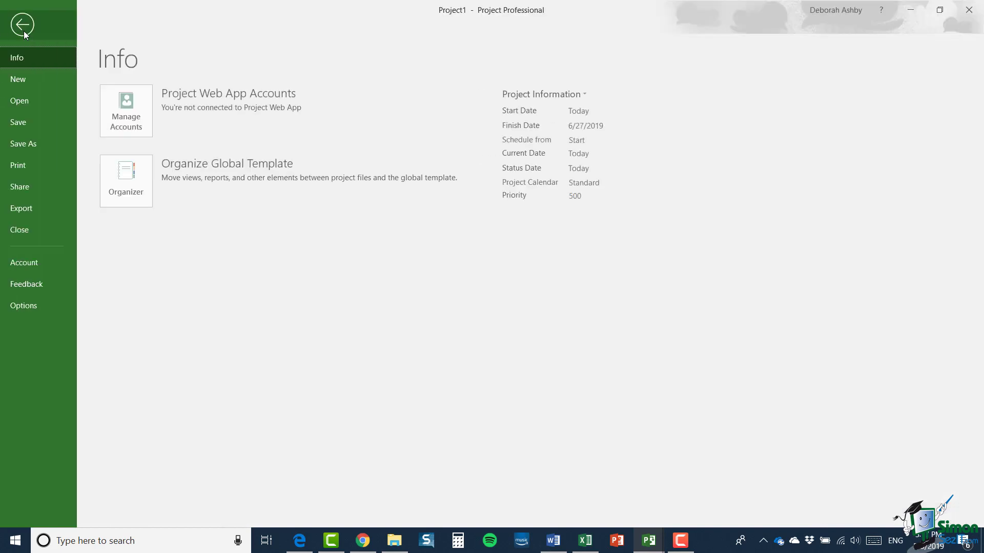
click(21, 144)
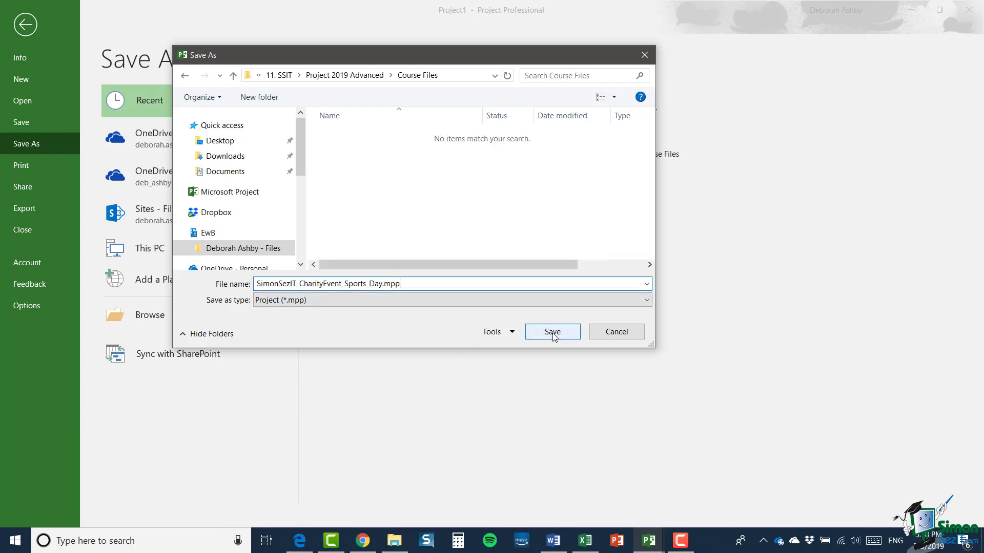
click(553, 332)
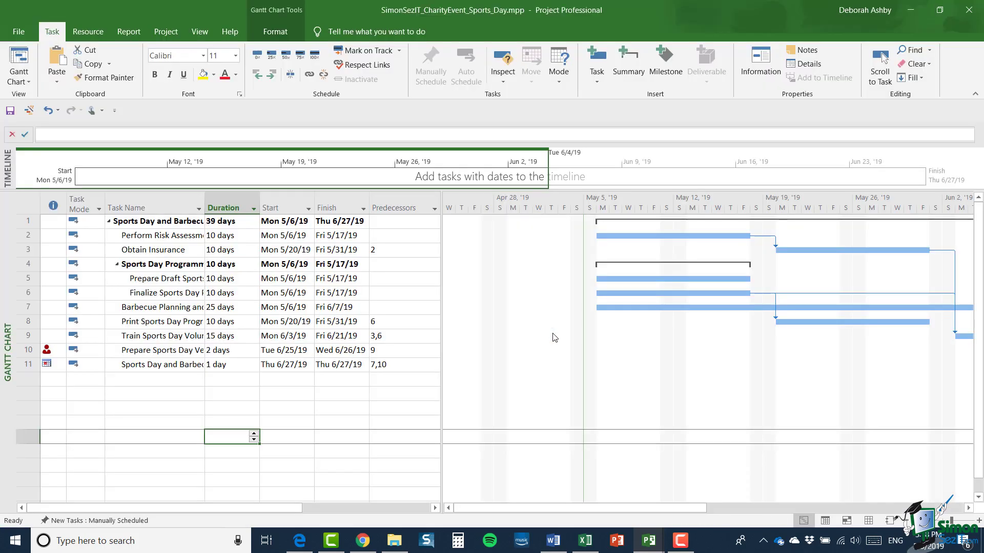
- Widen the Task Name column and enlarge the table to reveal Resource Names
click(40, 221)
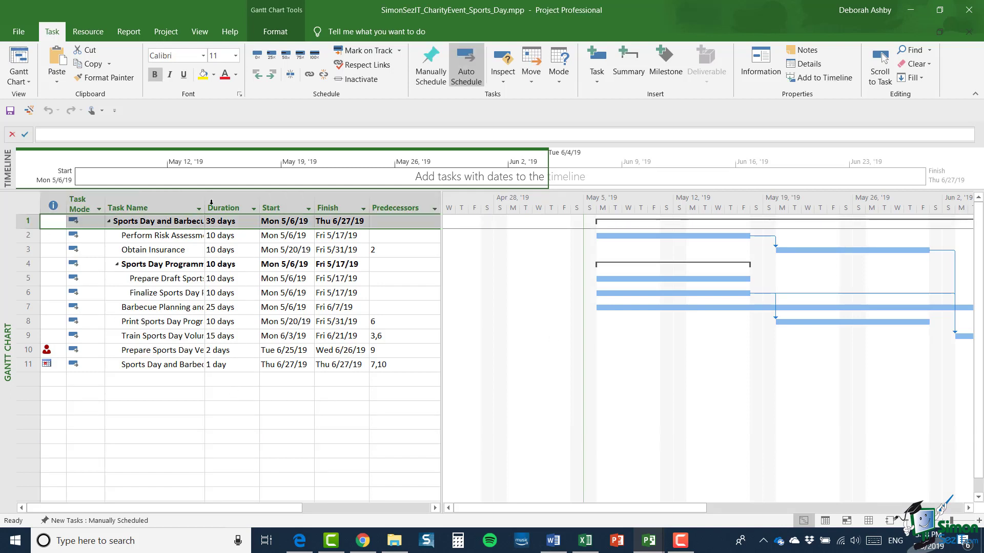
drag(205, 207, 266, 207)
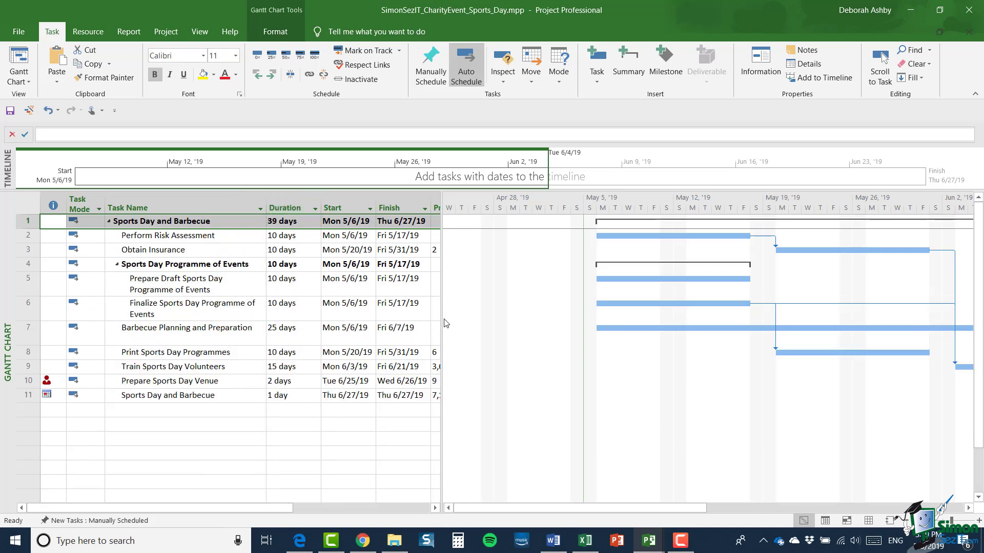
drag(442, 320, 531, 320)
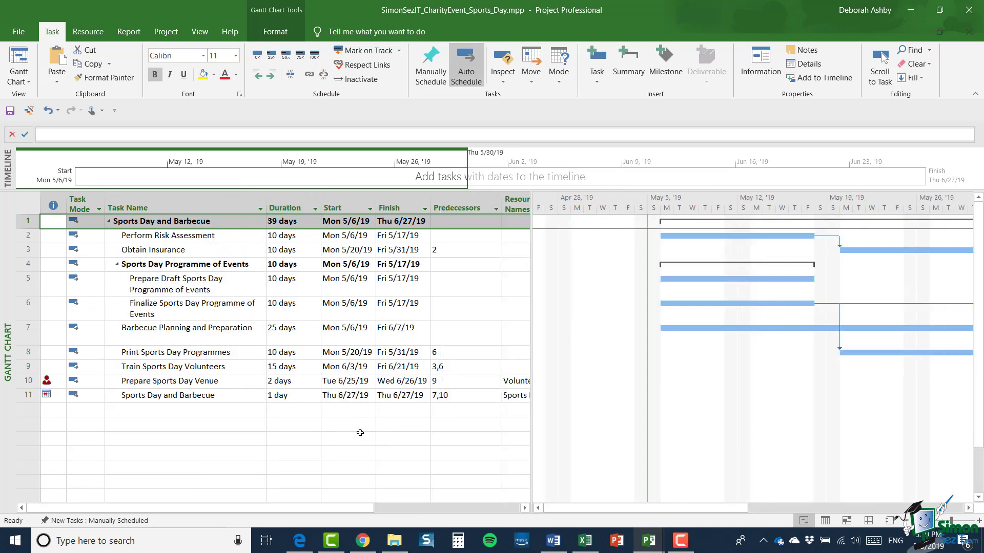
- Switch to the Resource Sheet listing only Volunteer and Sports Day PM
click(869, 521)
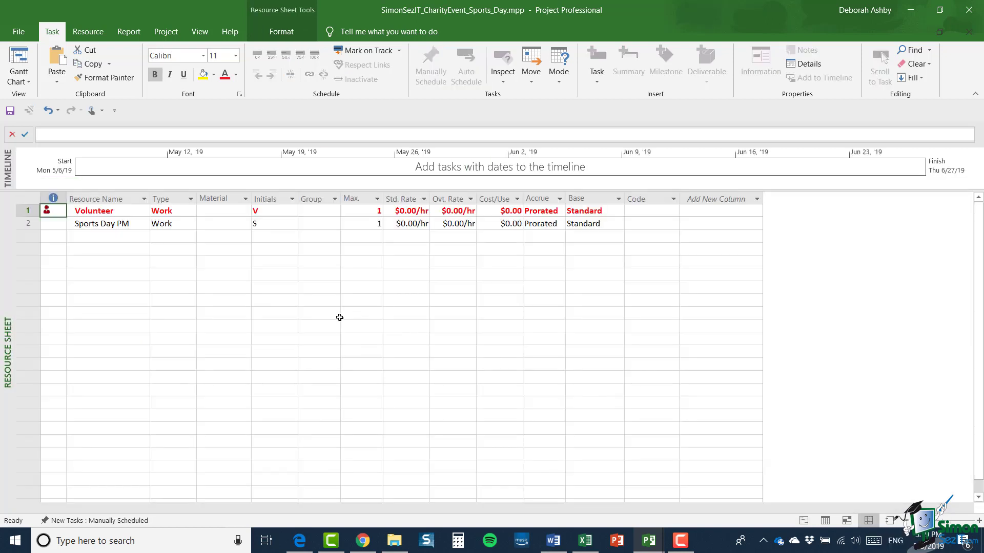